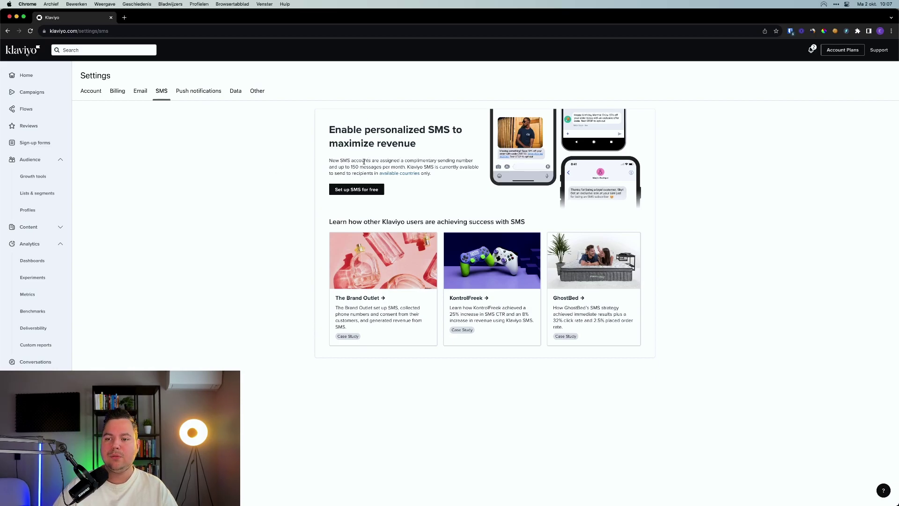
# Start free SMS setup for the United States, pick the toll-free number, and advance to adding subscribers.
pyautogui.click(358, 193)
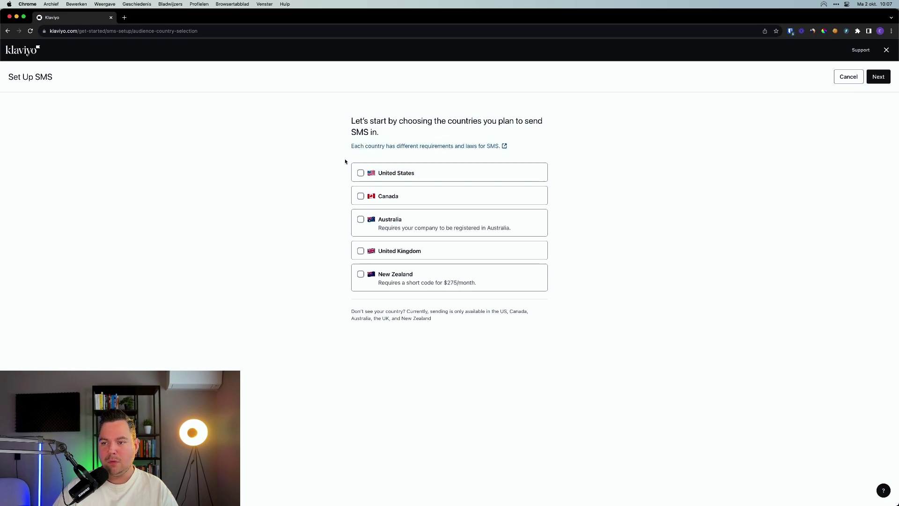
pyautogui.click(361, 174)
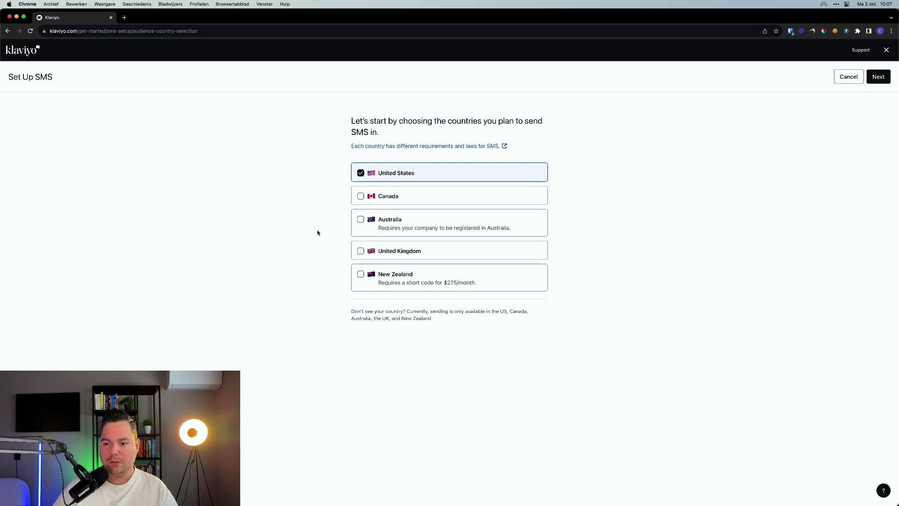
pyautogui.click(879, 79)
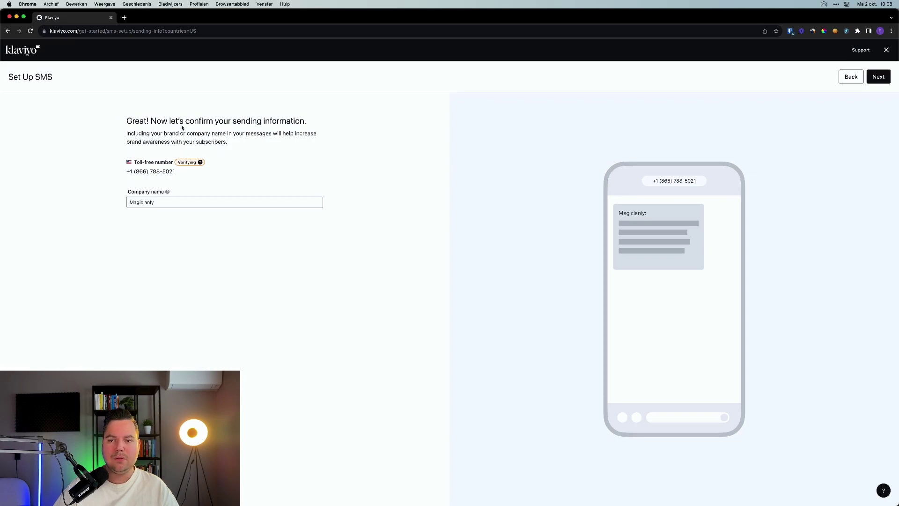
pyautogui.tripleClick(151, 172)
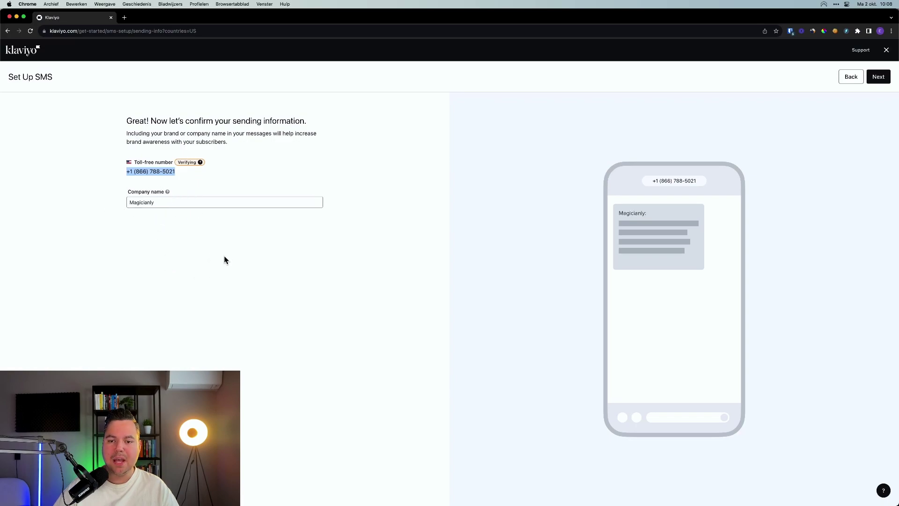
pyautogui.click(880, 78)
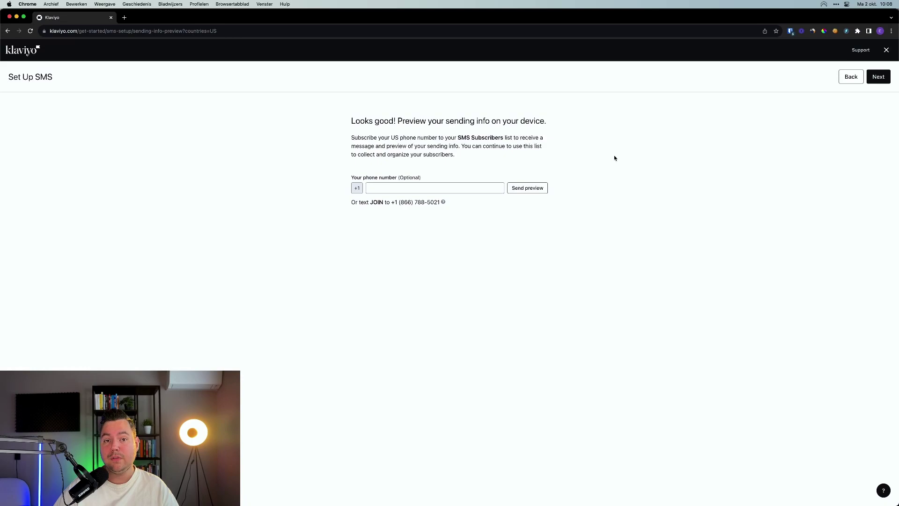
pyautogui.click(890, 81)
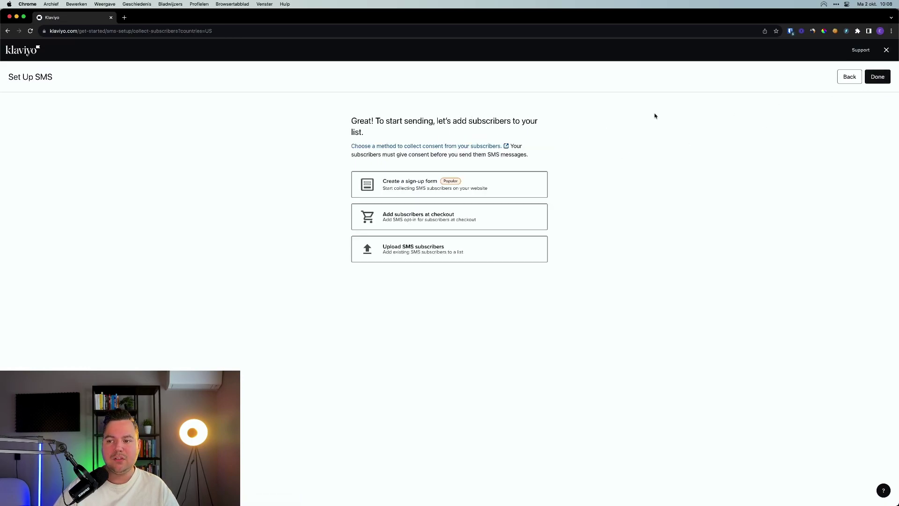
# Finish the Set Up SMS wizard, leaving US and Canada toll-free numbers as Verifying.
pyautogui.click(878, 76)
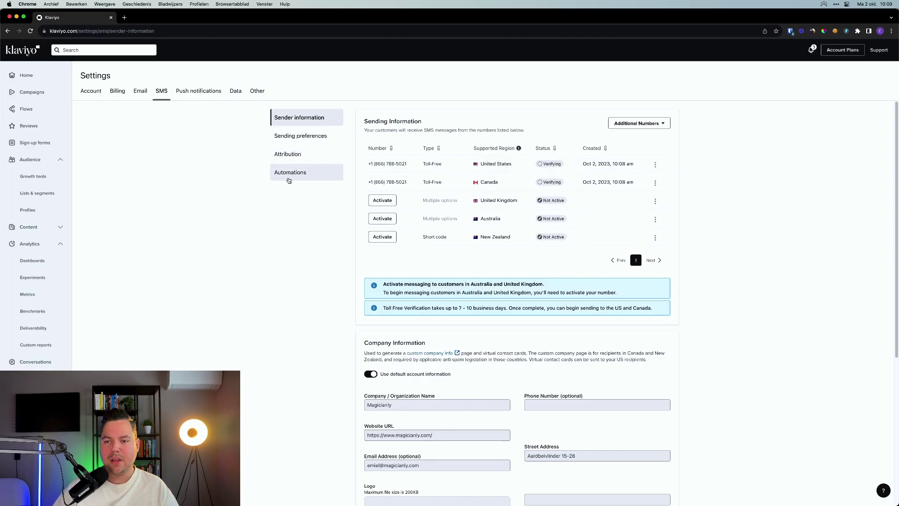
# Save SMS sending preferences with a 24-hour Smart Sending Period and 8:00 pm–11:00 am quiet hours.
pyautogui.click(300, 136)
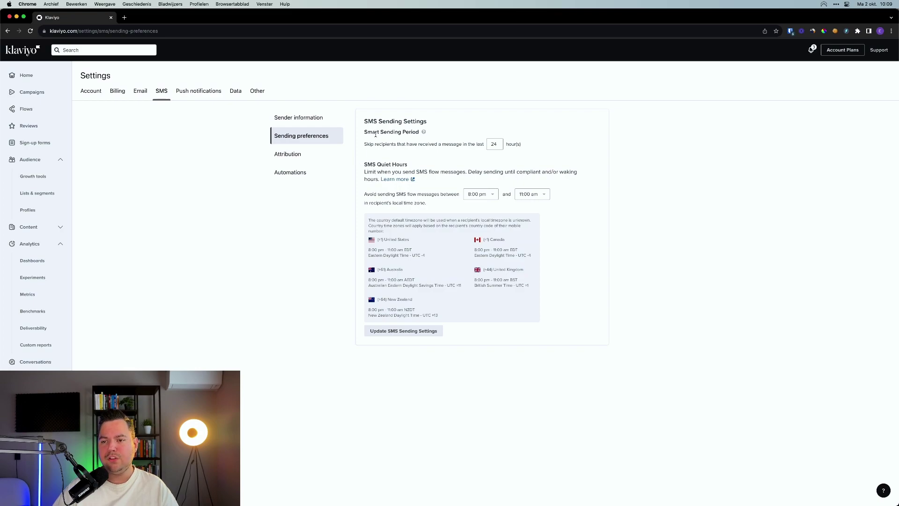
pyautogui.moveTo(385, 132); pyautogui.dragTo(365, 132)
pyautogui.click(431, 130)
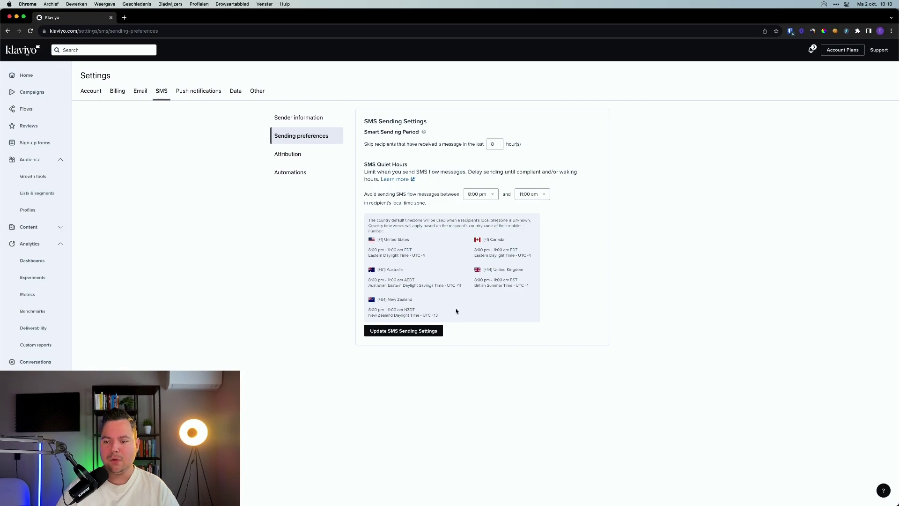
pyautogui.click(403, 331)
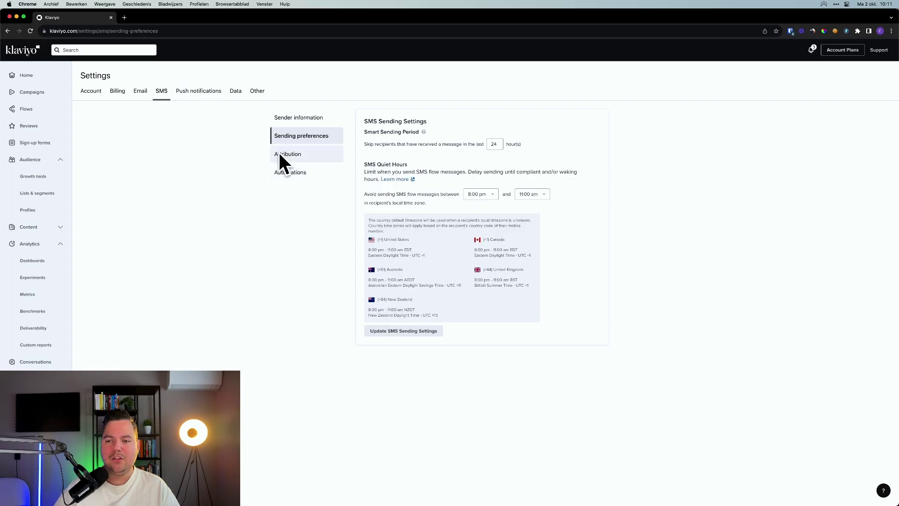
# Show the SMS Attribution settings and their 24-hour conversion window.
pyautogui.click(300, 155)
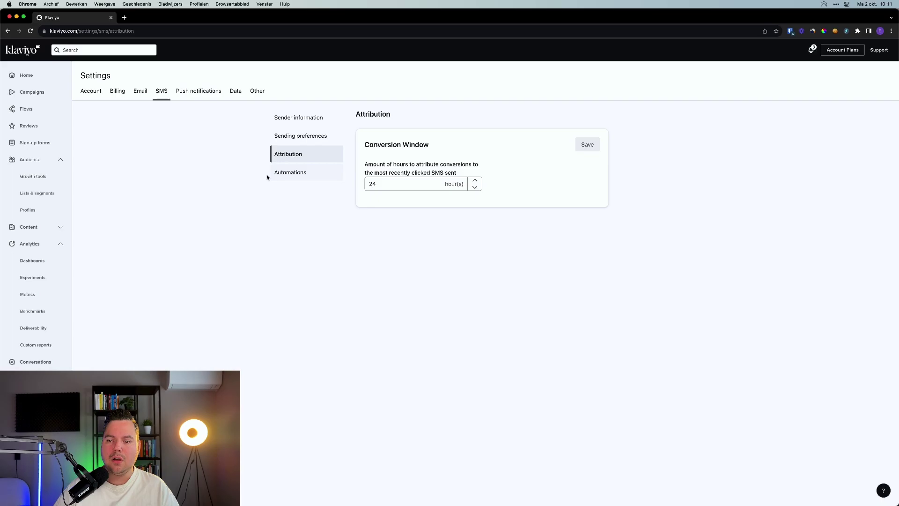
# Review the SMS compliance keywords, the JOIN subscribe keyword and quick responses.
pyautogui.click(284, 176)
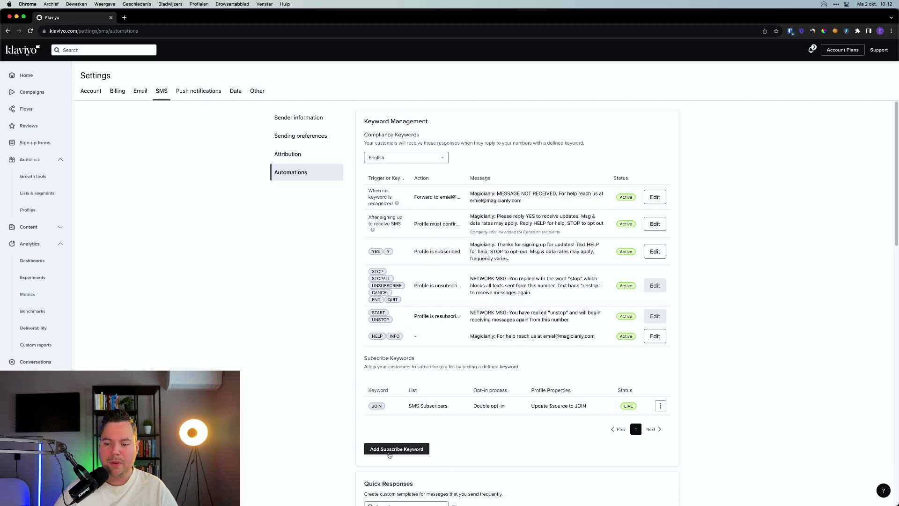
pyautogui.scroll(-5, 265, 439)
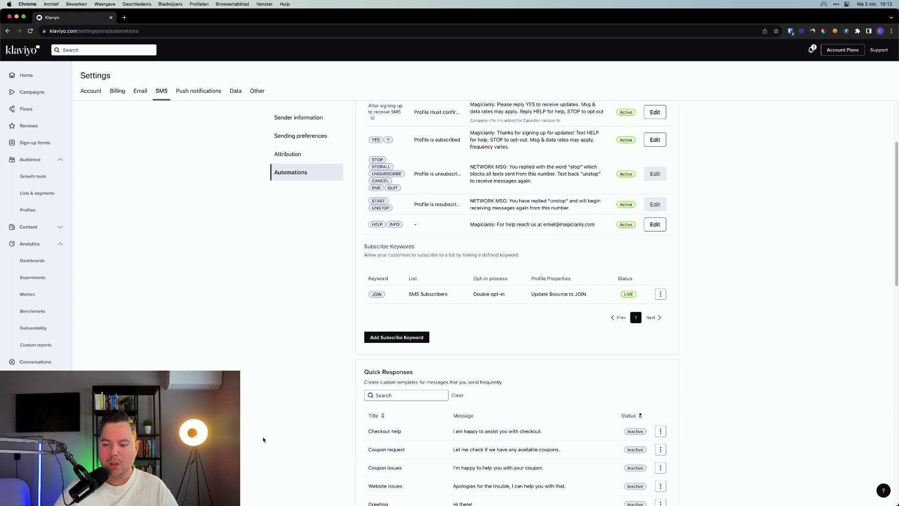
pyautogui.scroll(-5, 263, 439)
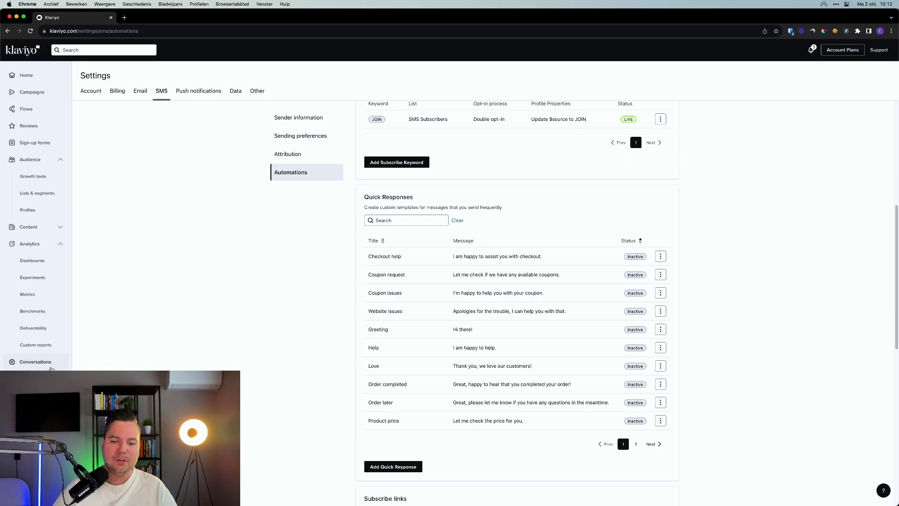
pyautogui.scroll(6, 248, 330)
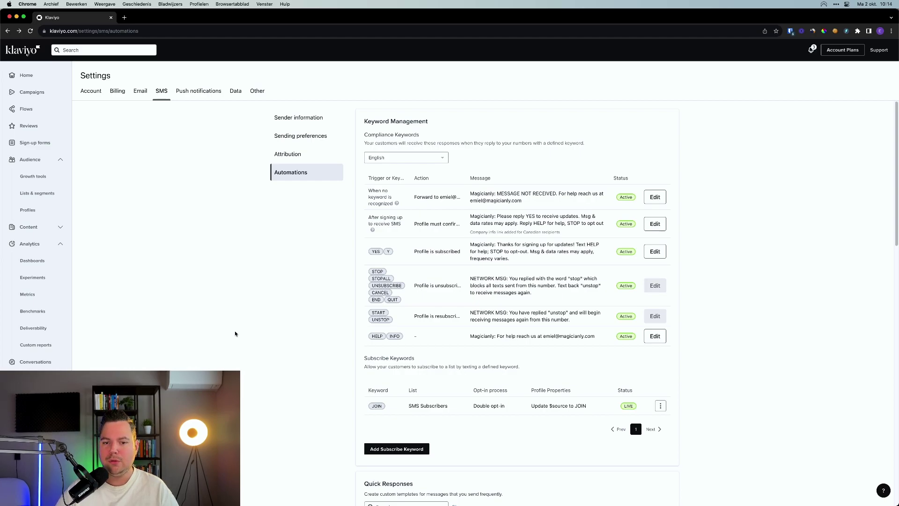
# Go to Lists & Segments, where the new SMS Subscribers list shows 0 members.
pyautogui.click(27, 198)
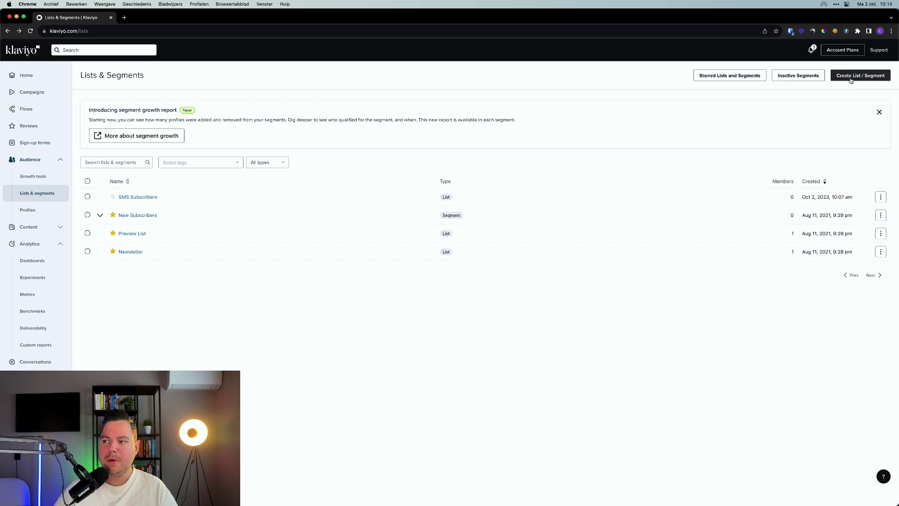
# Change the SMS Subscribers list's consent from double opt-in to single opt-in and save.
pyautogui.click(149, 198)
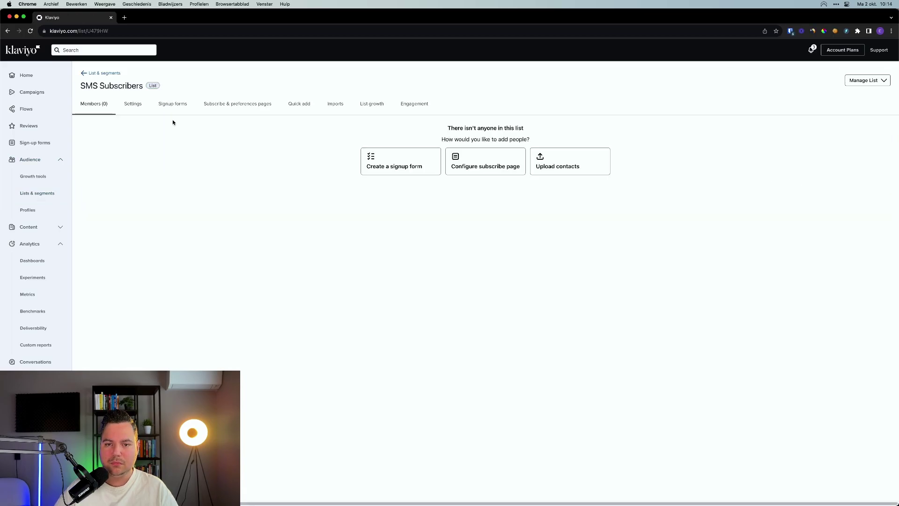
pyautogui.click(134, 111)
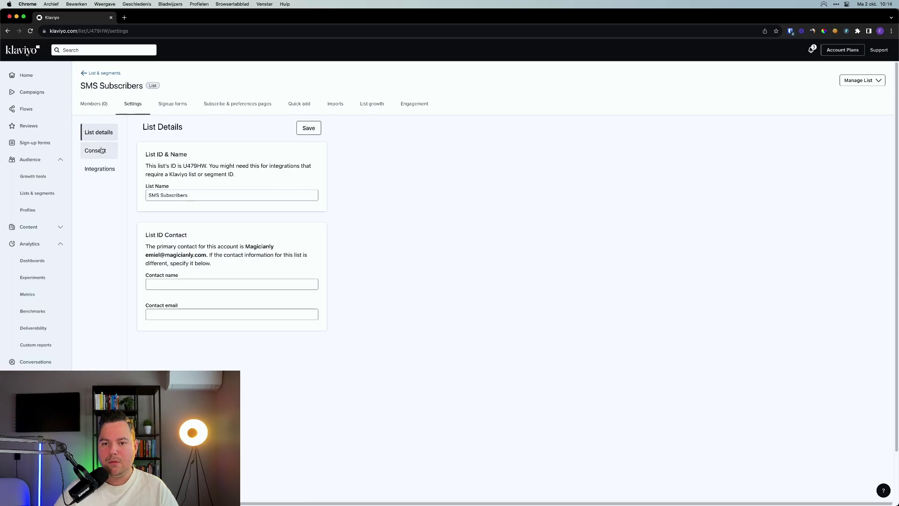
pyautogui.click(100, 153)
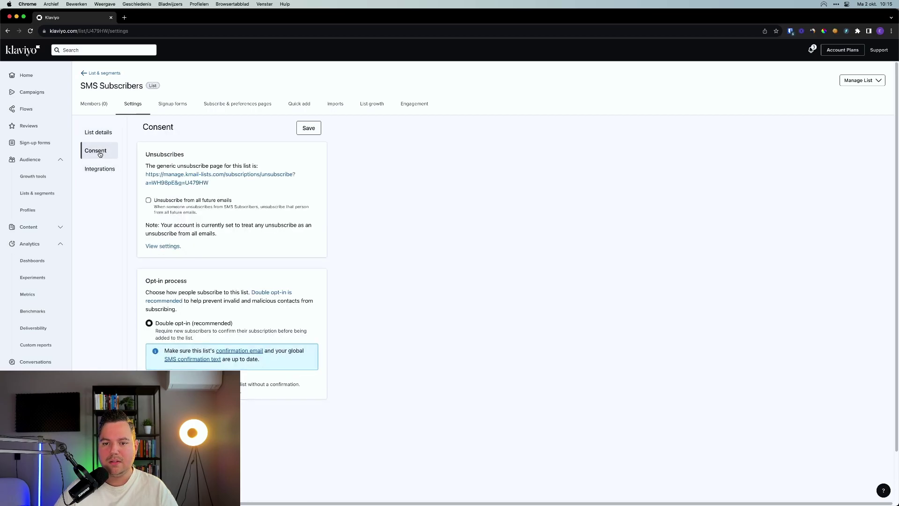
pyautogui.moveTo(143, 283); pyautogui.dragTo(191, 284)
pyautogui.click(429, 315)
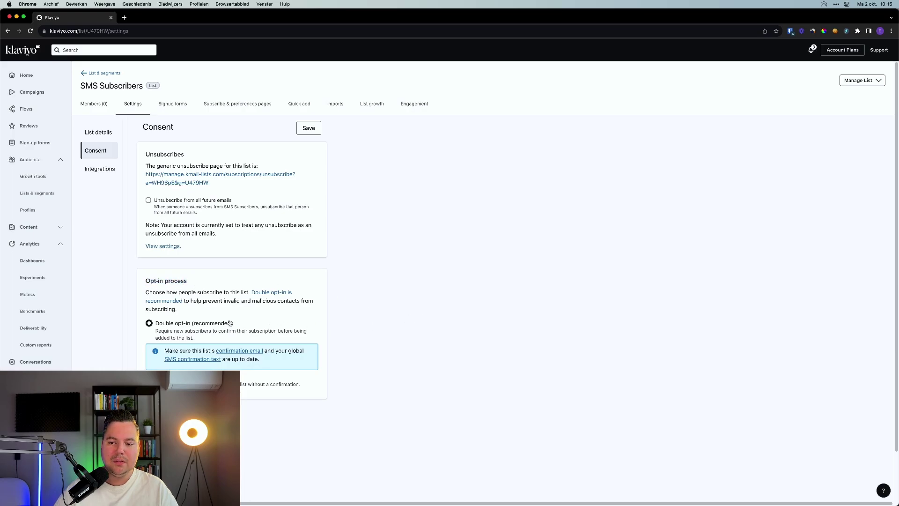
pyautogui.moveTo(240, 323); pyautogui.dragTo(160, 323)
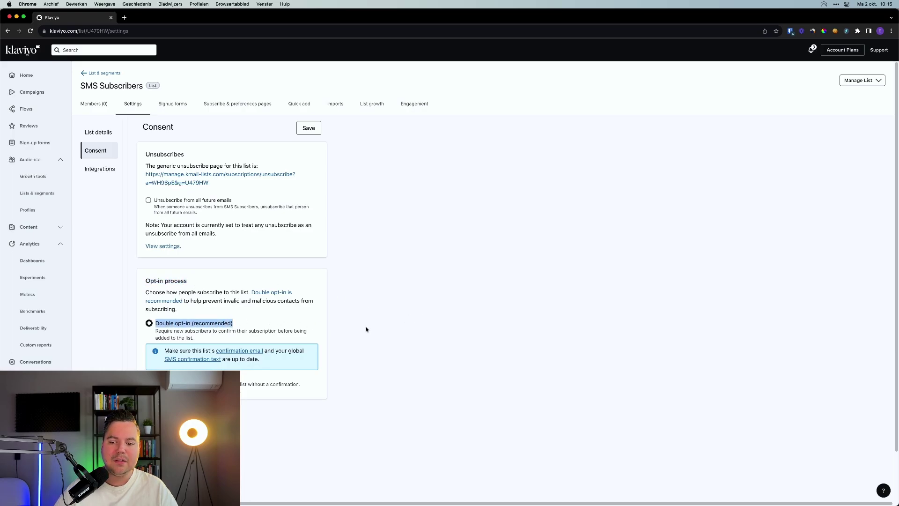
pyautogui.click(378, 317)
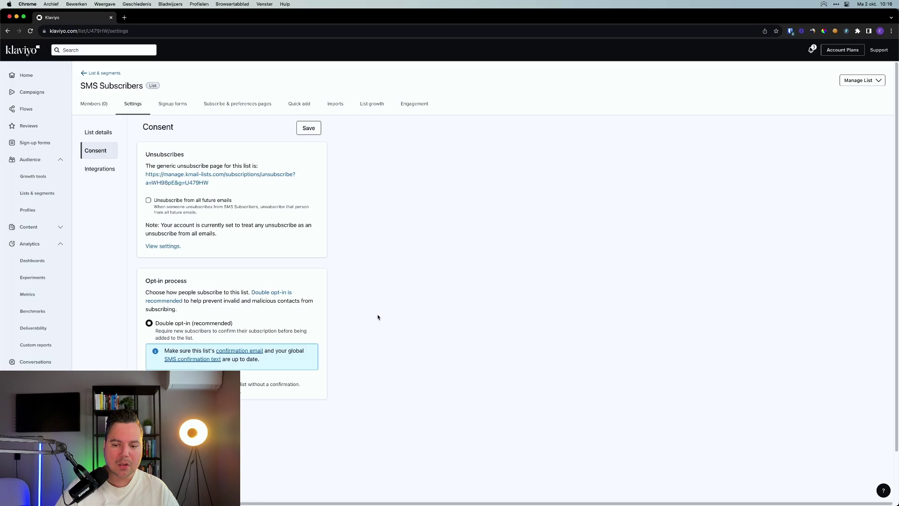
pyautogui.click(309, 130)
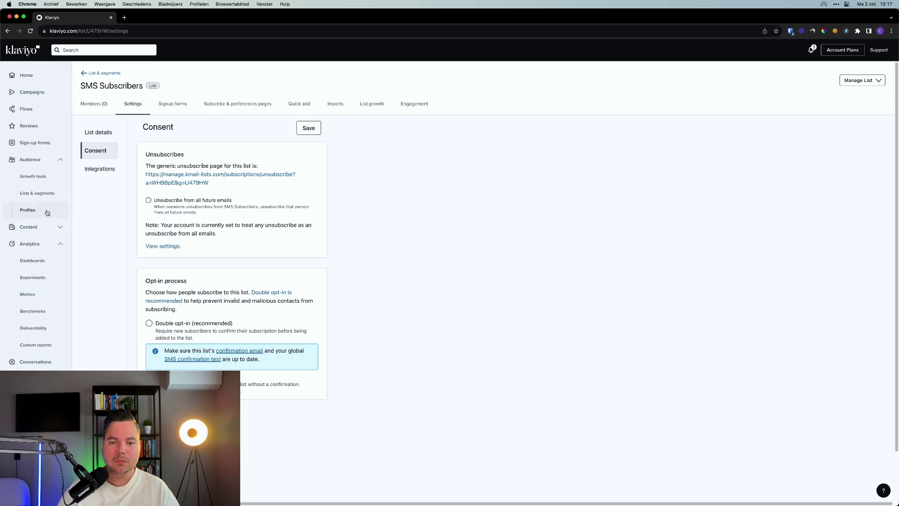
# Create the segment 'SMS Subs Segment' of people consented to SMS, then go to Sign-up forms.
pyautogui.click(37, 195)
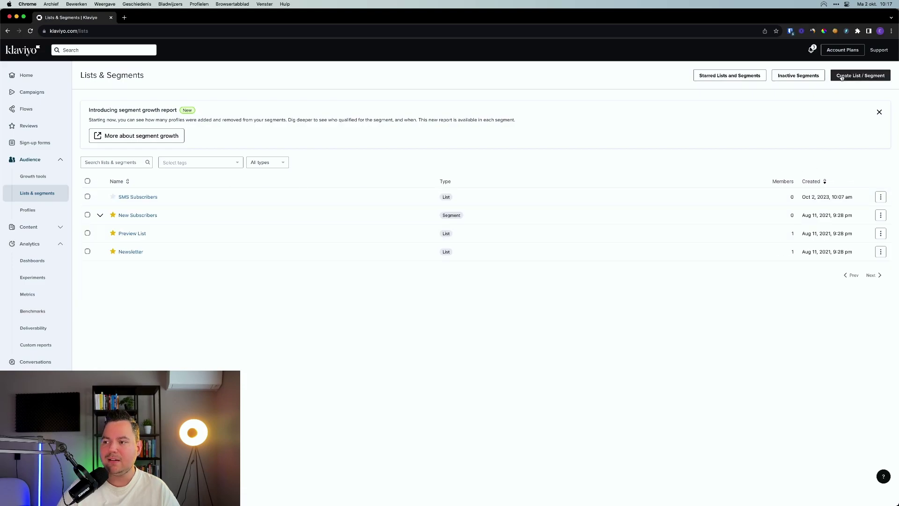
pyautogui.click(841, 77)
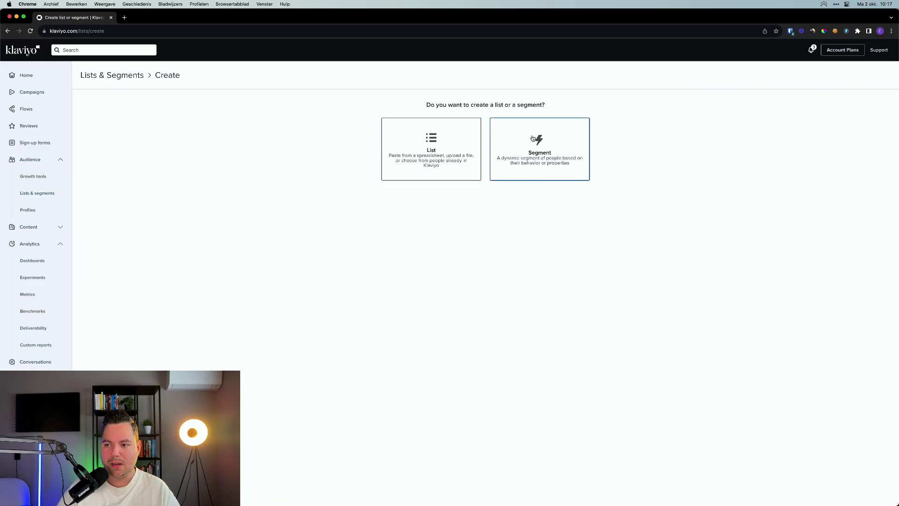
pyautogui.click(532, 139)
pyautogui.click(140, 121)
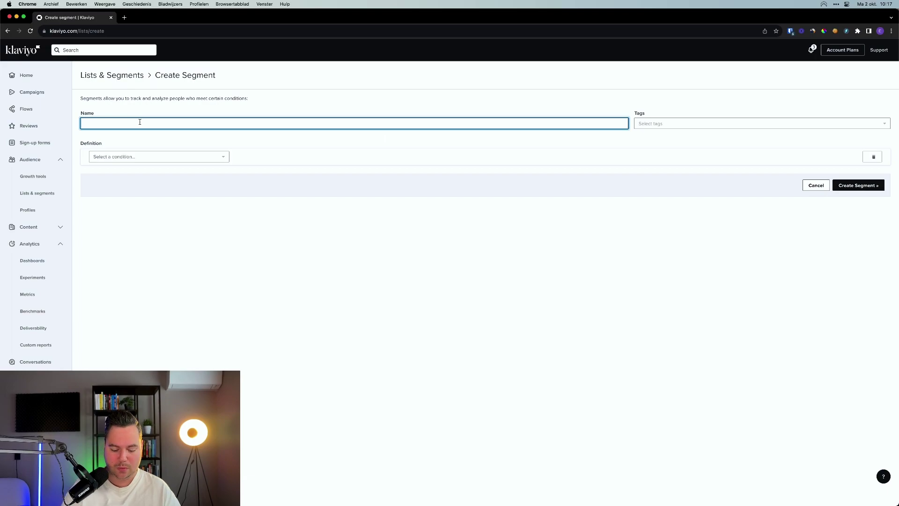
pyautogui.write('SMS Subs')
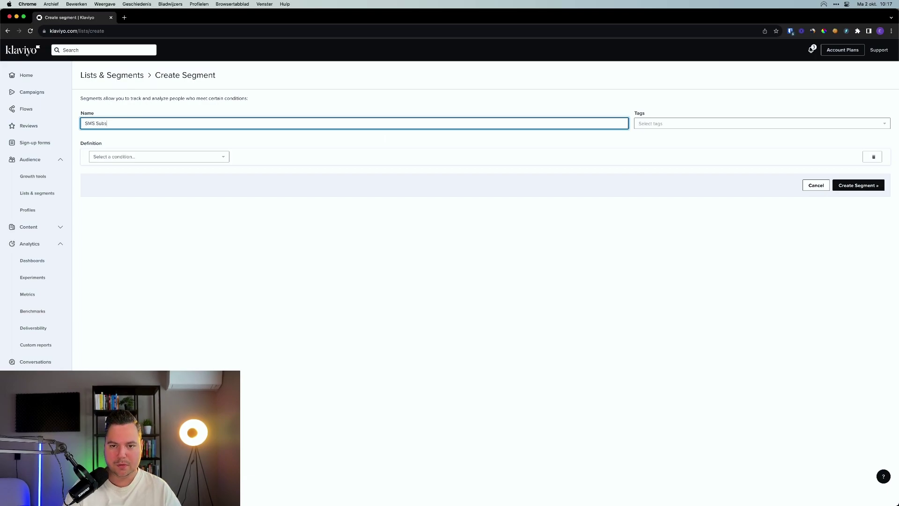
pyautogui.write(' Segment')
pyautogui.click(128, 155)
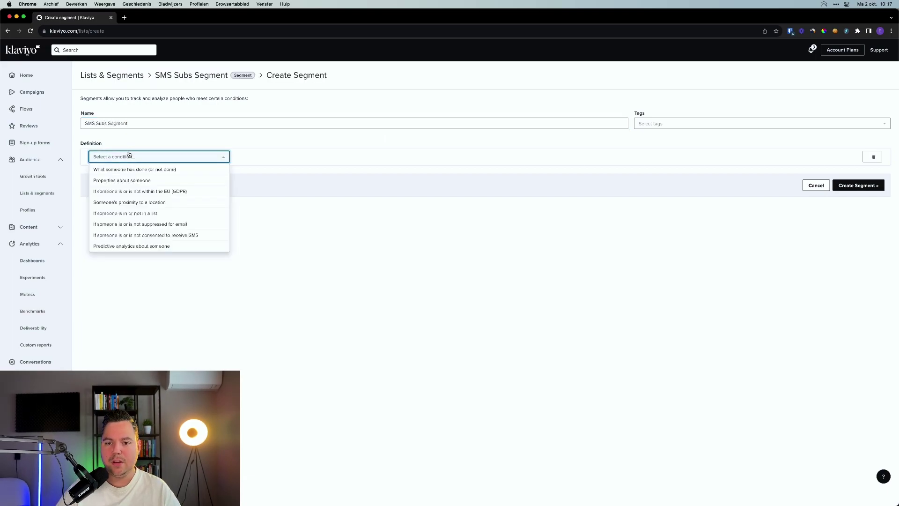
pyautogui.click(116, 236)
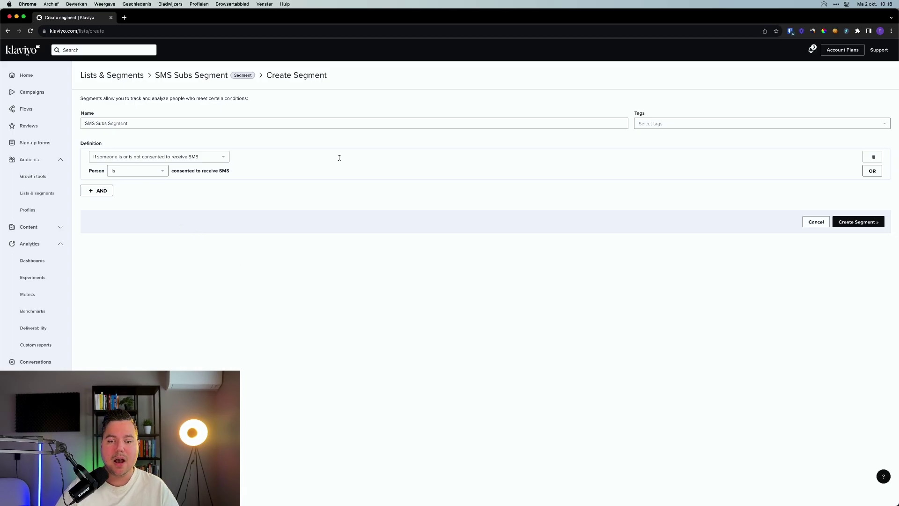
pyautogui.click(40, 147)
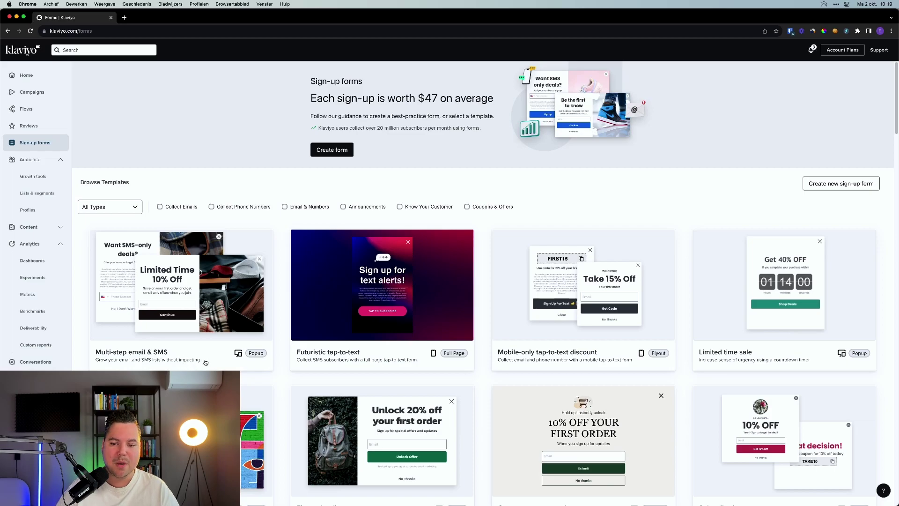
# From the Multi-step email & SMS template, pick Newsletter and SMS Subscribers lists, then create the form.
pyautogui.click(130, 354)
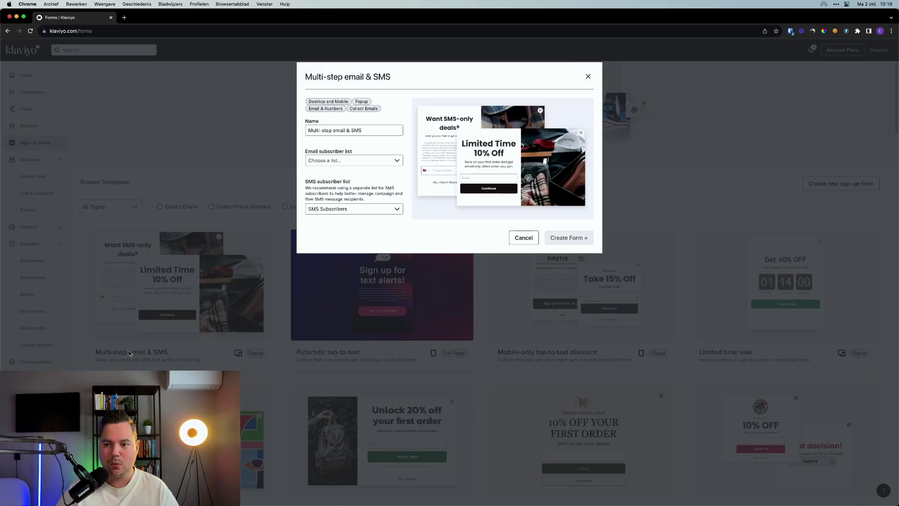
pyautogui.click(336, 161)
pyautogui.click(341, 231)
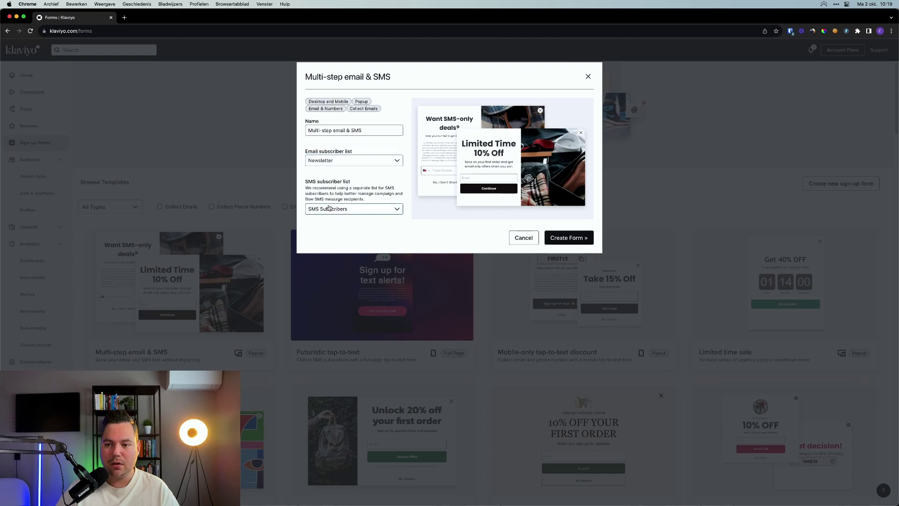
pyautogui.click(339, 210)
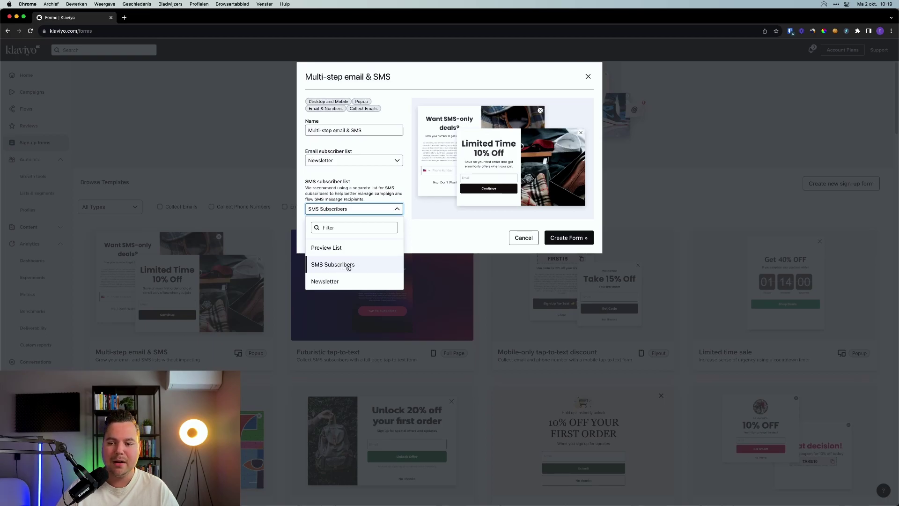
pyautogui.click(348, 265)
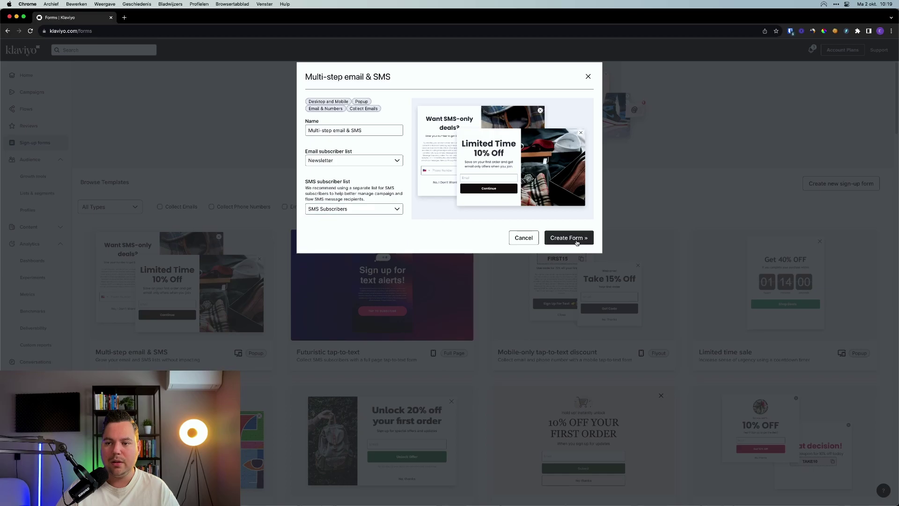
pyautogui.click(576, 241)
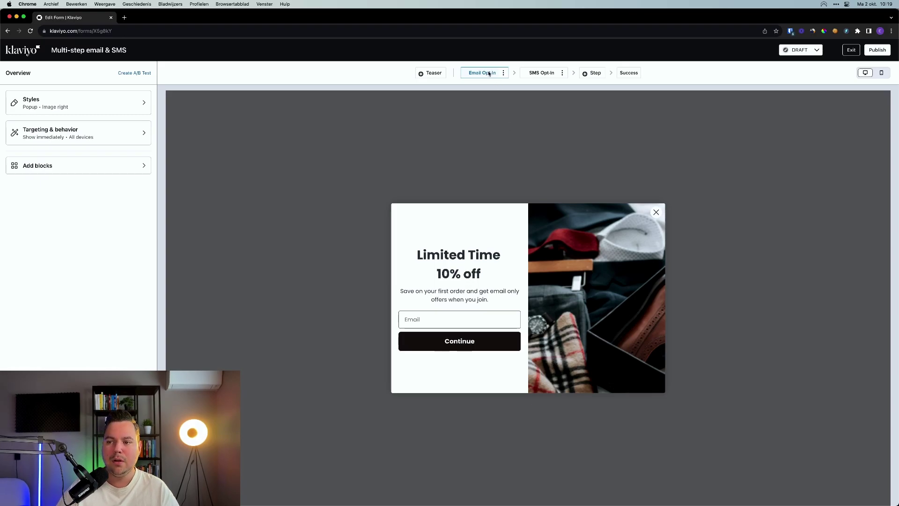
# Preview the SMS Opt-In and Email Opt-In steps, ending on the 'Want SMS-only deals?' step.
pyautogui.click(539, 74)
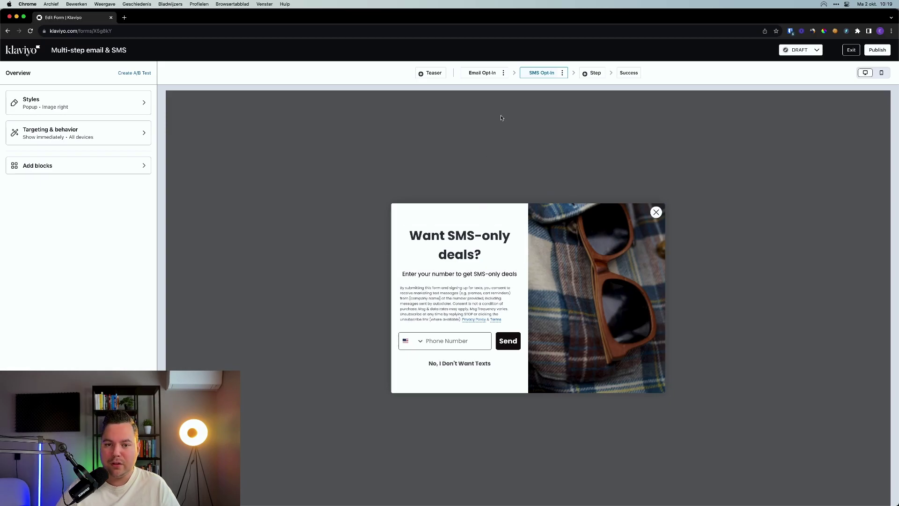
pyautogui.click(482, 74)
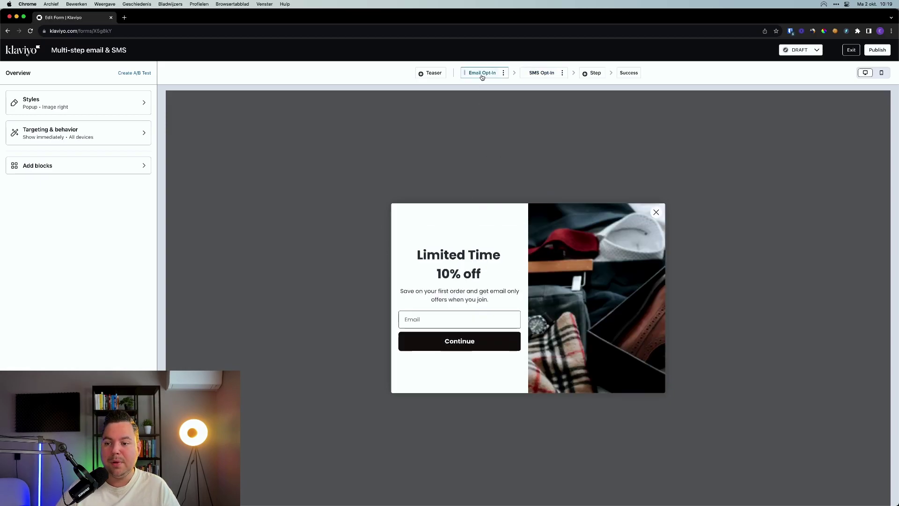
pyautogui.click(538, 76)
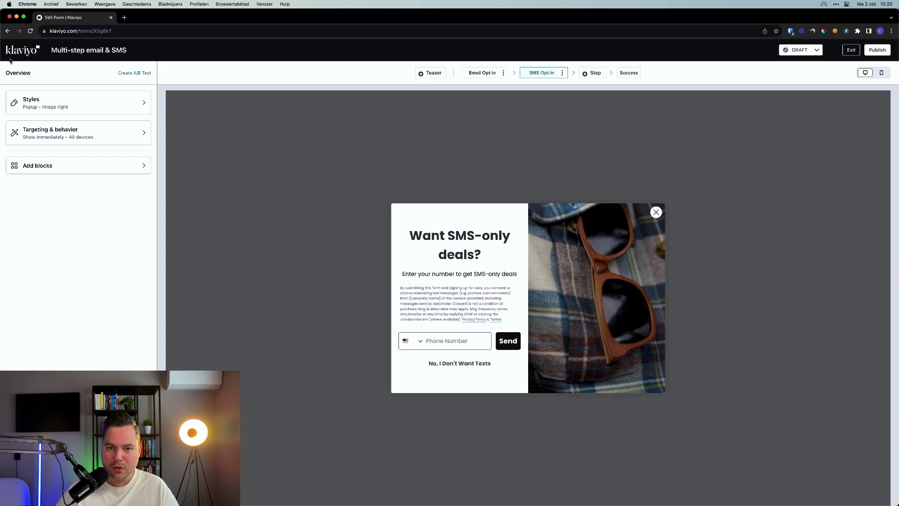
# Start a new sign-up form and filter the template gallery to Collect Phone Numbers.
pyautogui.click(851, 51)
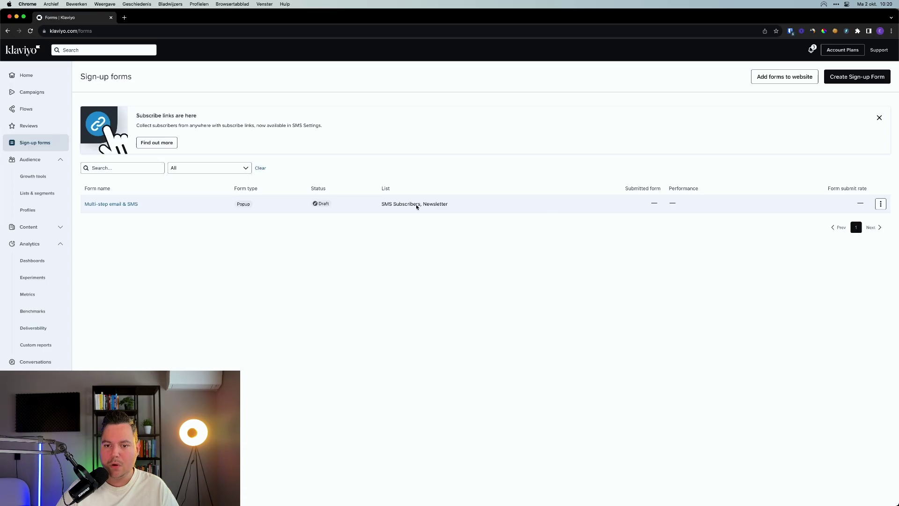
pyautogui.click(850, 76)
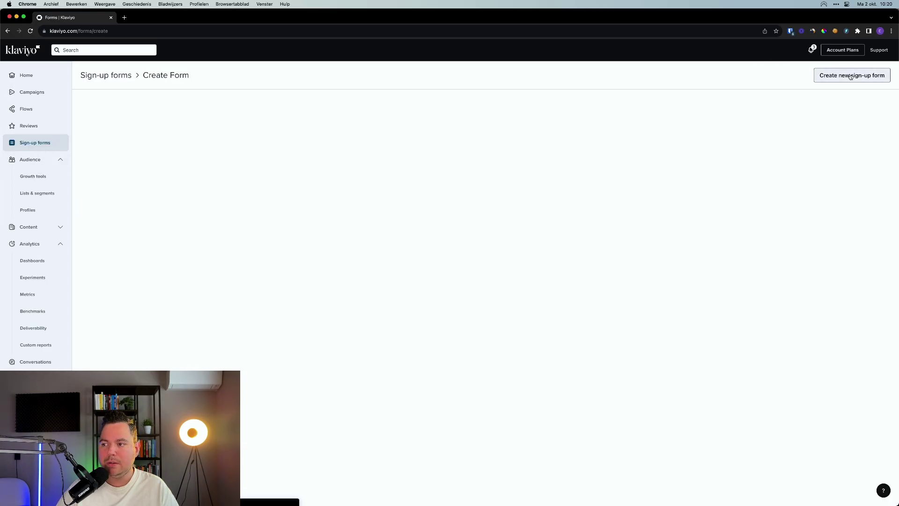
pyautogui.click(230, 113)
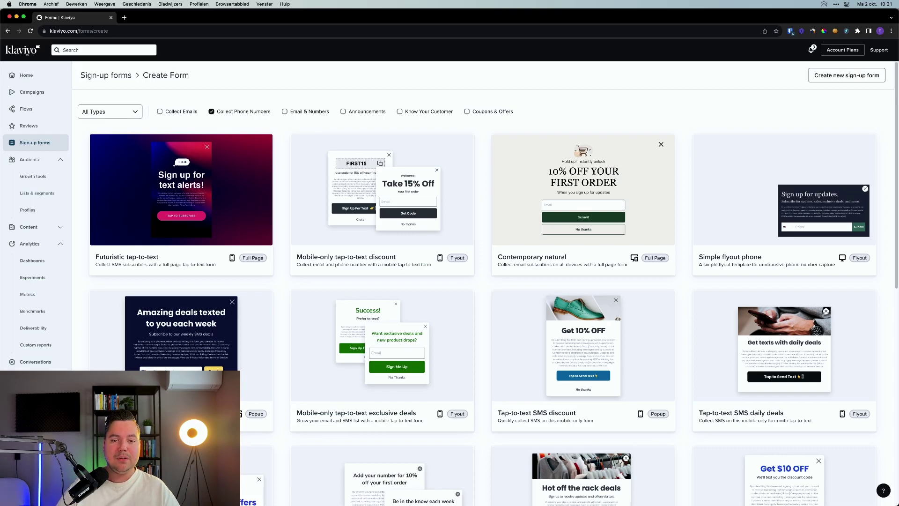
# Start a new flow from Flows and filter the template library to SMS only.
pyautogui.click(26, 107)
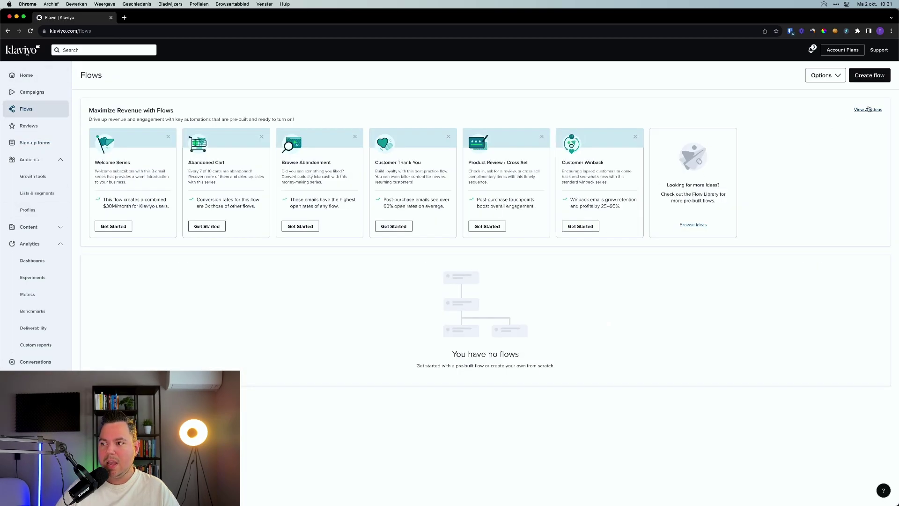
pyautogui.click(869, 75)
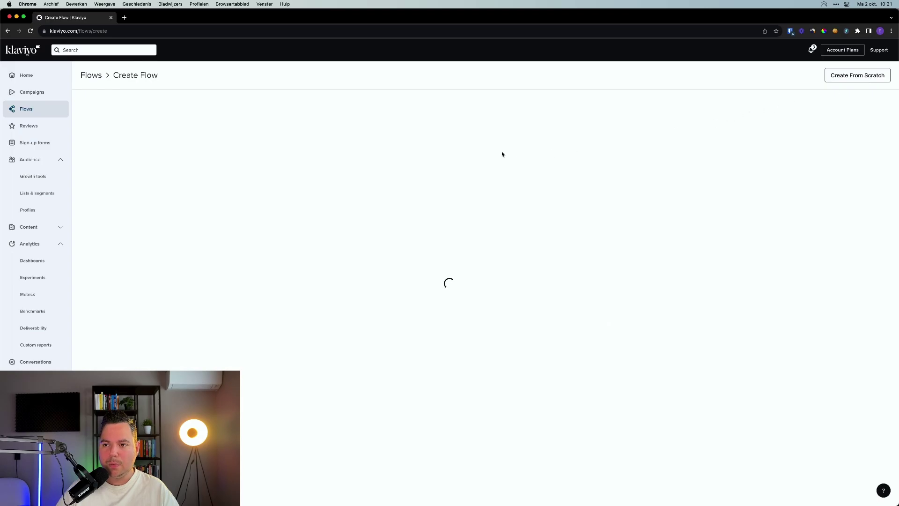
pyautogui.click(558, 107)
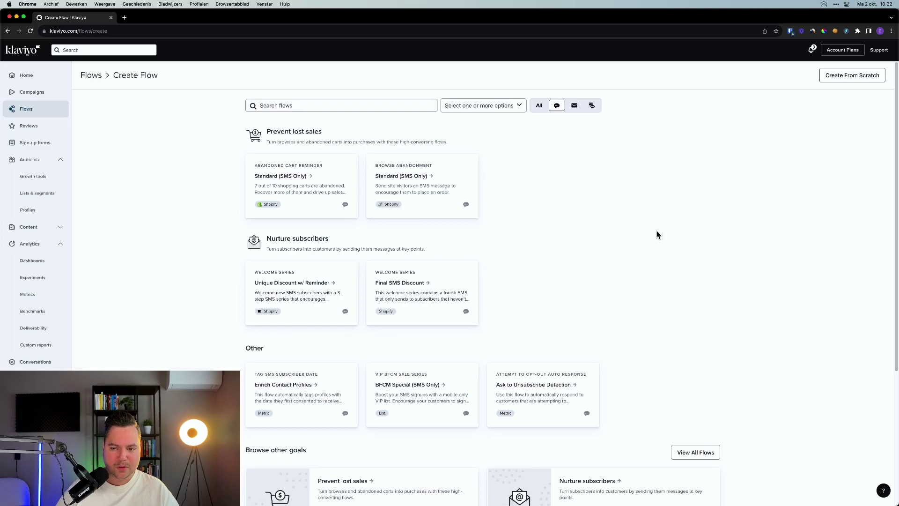
# Open the Abandoned Cart Reminder Standard (SMS Only) template preview.
pyautogui.scroll(-1, 349, 233)
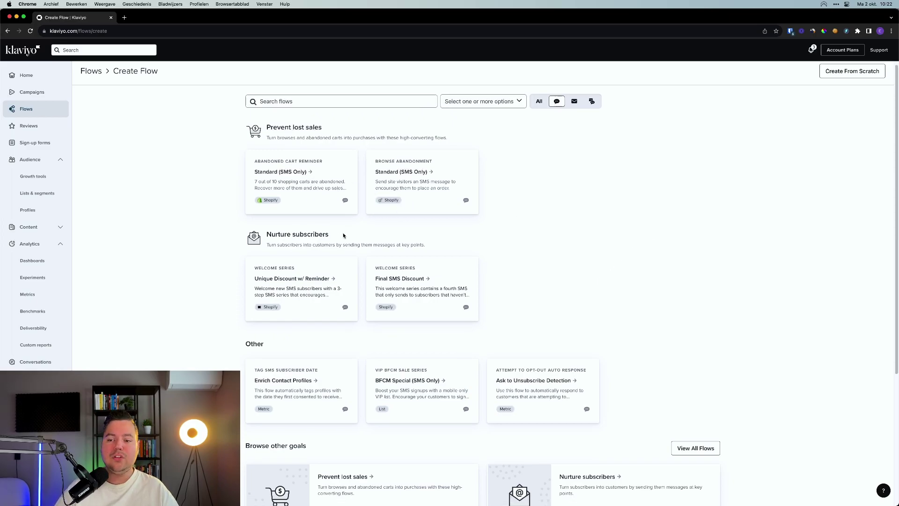
pyautogui.tripleClick(305, 233)
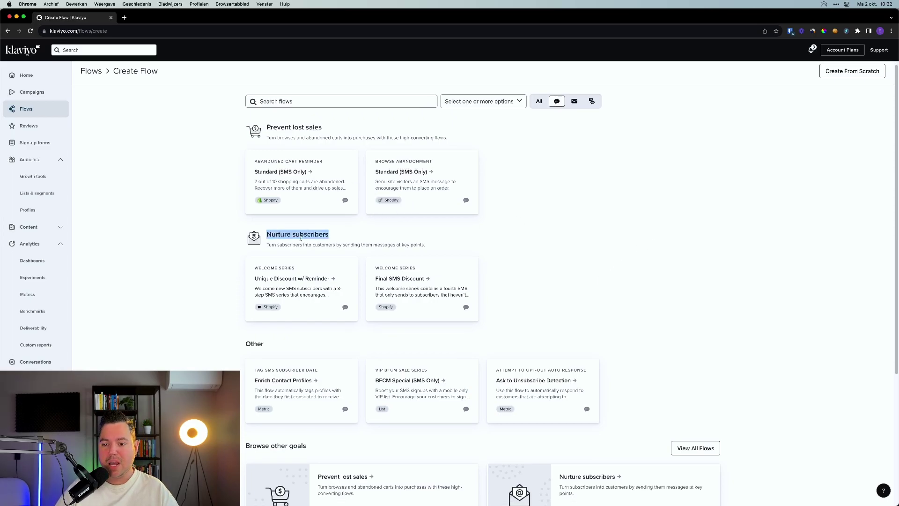
pyautogui.click(538, 255)
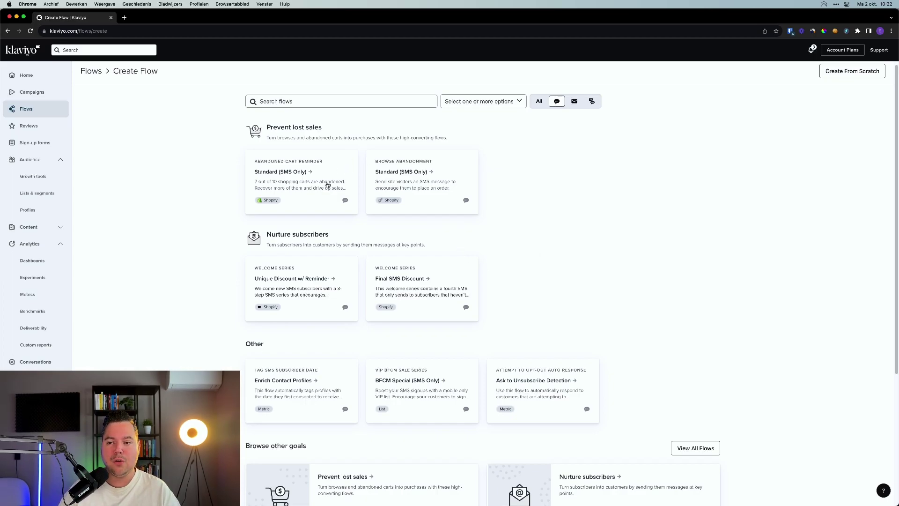
pyautogui.click(300, 179)
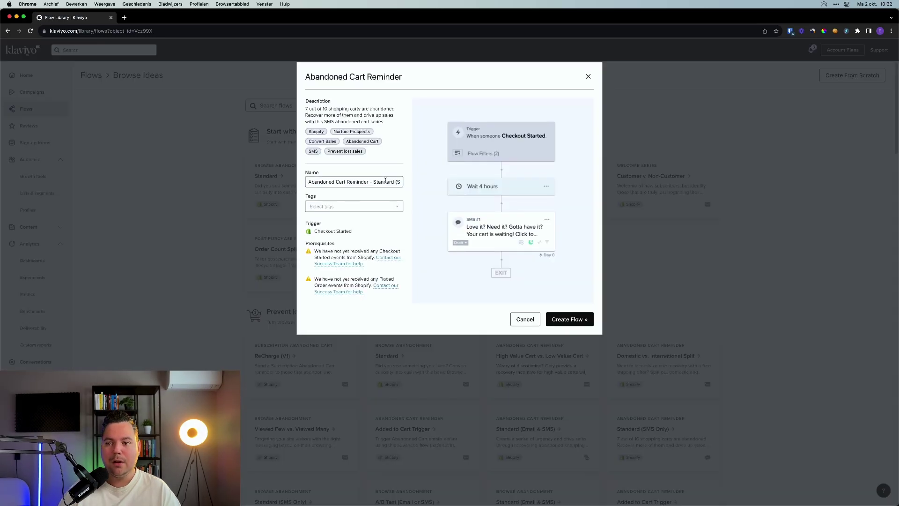
# Change the flow name from 'Abandoned Cart Reminder' to 'Abandoned Checkout Reminder - Standard'.
pyautogui.tripleClick(346, 76)
pyautogui.moveTo(352, 231); pyautogui.dragTo(312, 237)
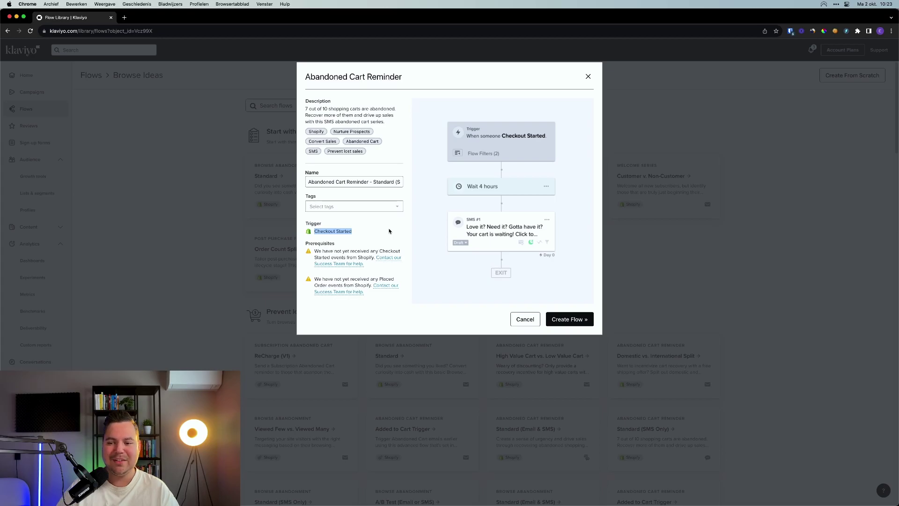
pyautogui.click(346, 182)
pyautogui.press('BackSpace')
pyautogui.press('BackSpace')
pyautogui.press('BackSpace')
pyautogui.press('BackSpace')
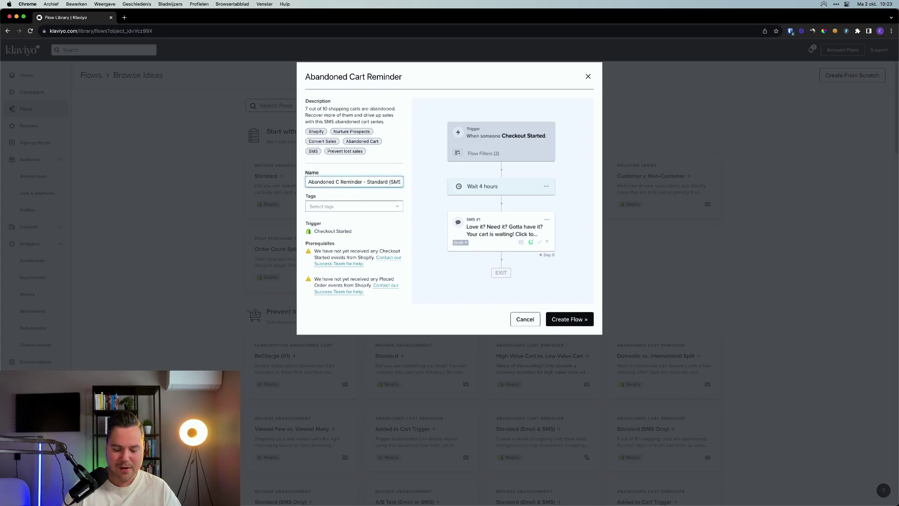
pyautogui.write('Checkout')
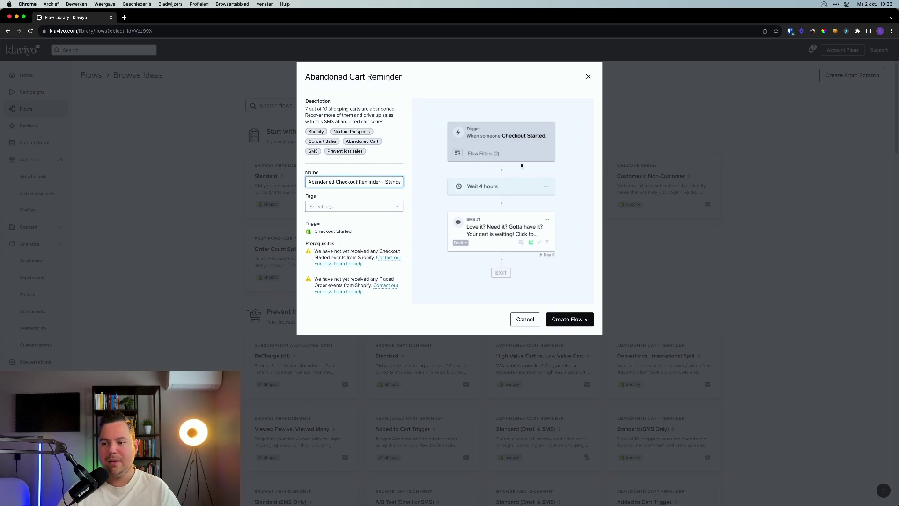
# Create the flow and open SMS #1 after the 4-hour wait for editing.
pyautogui.click(590, 320)
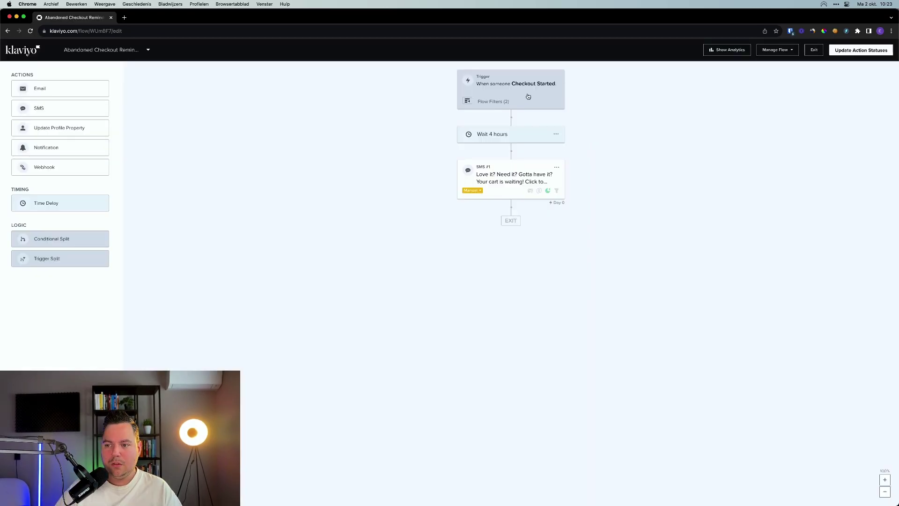
pyautogui.click(517, 137)
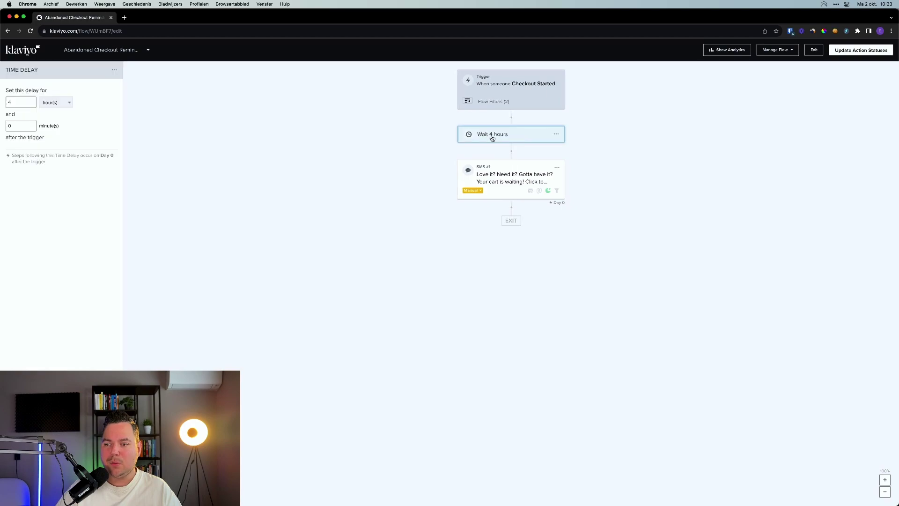
pyautogui.click(528, 180)
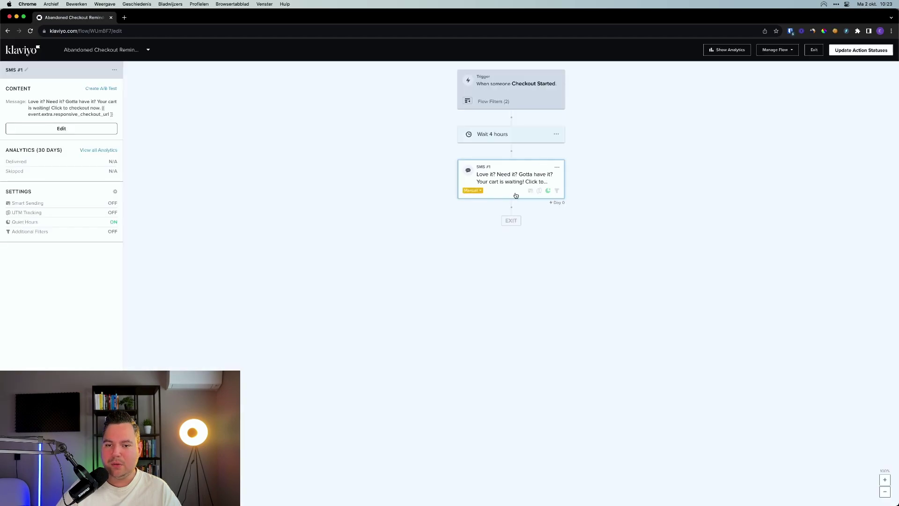
pyautogui.click(80, 129)
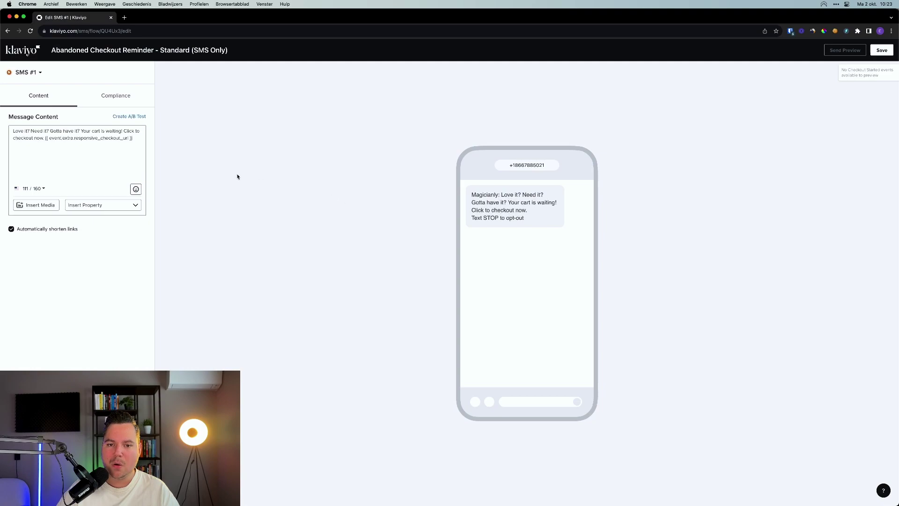
# Review the SMS #1 text 'Your cart is waiting! Click to checkout now.' and its checkout link.
pyautogui.moveTo(132, 138); pyautogui.dragTo(45, 138)
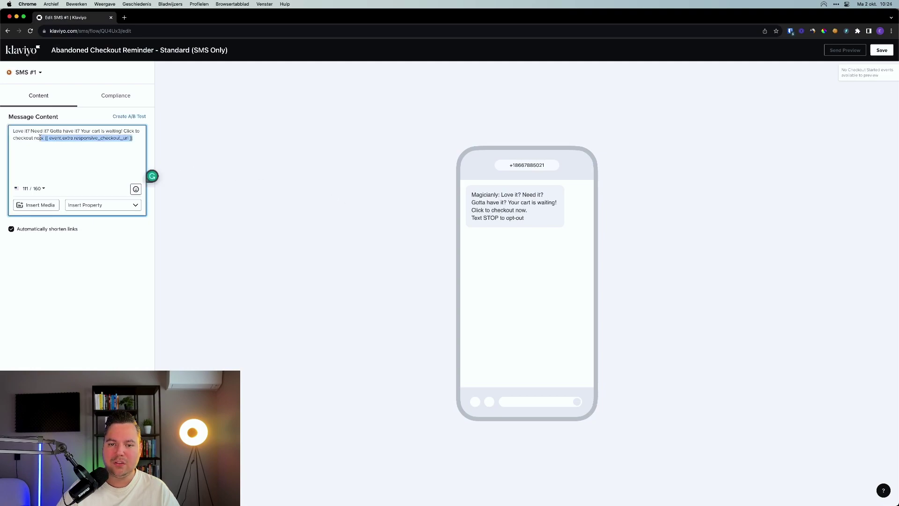
pyautogui.click(124, 162)
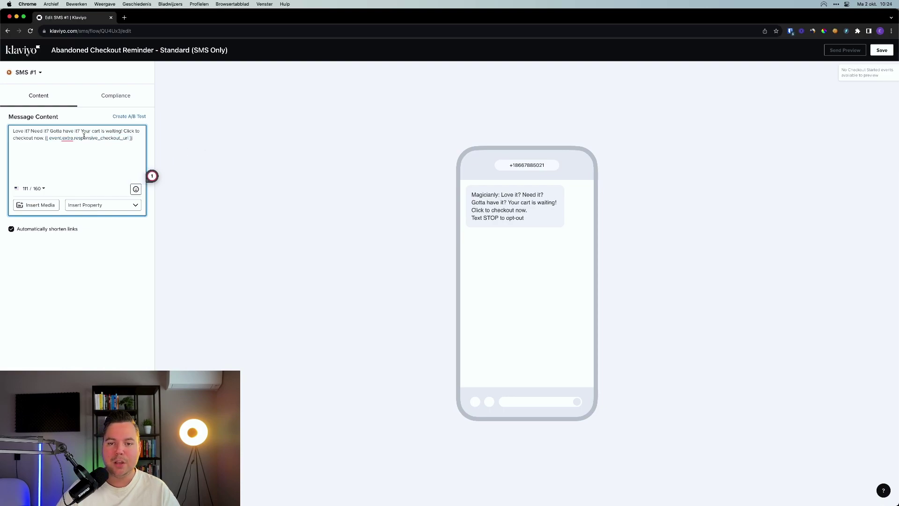
pyautogui.moveTo(17, 137); pyautogui.dragTo(30, 149)
pyautogui.click(38, 131)
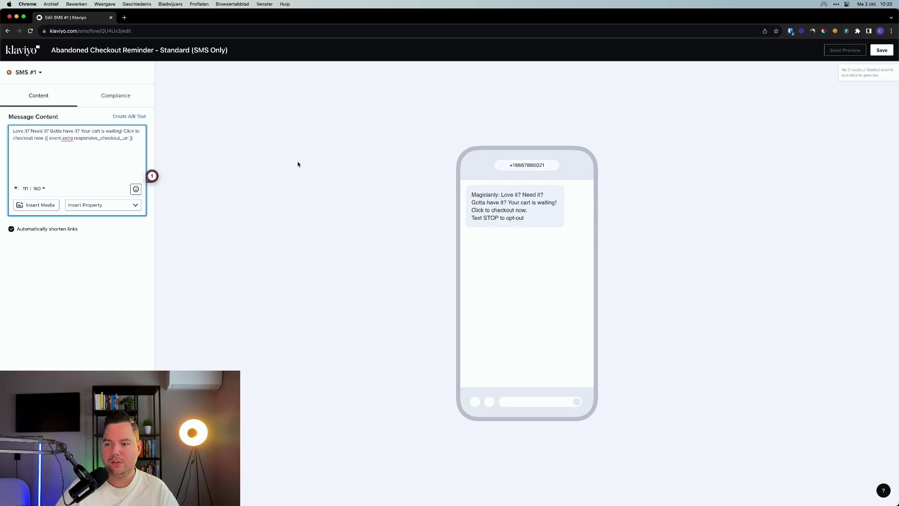
# Return from the SMS #1 editor to the Abandoned Checkout Reminder flow canvas.
pyautogui.press('super+bracketleft')
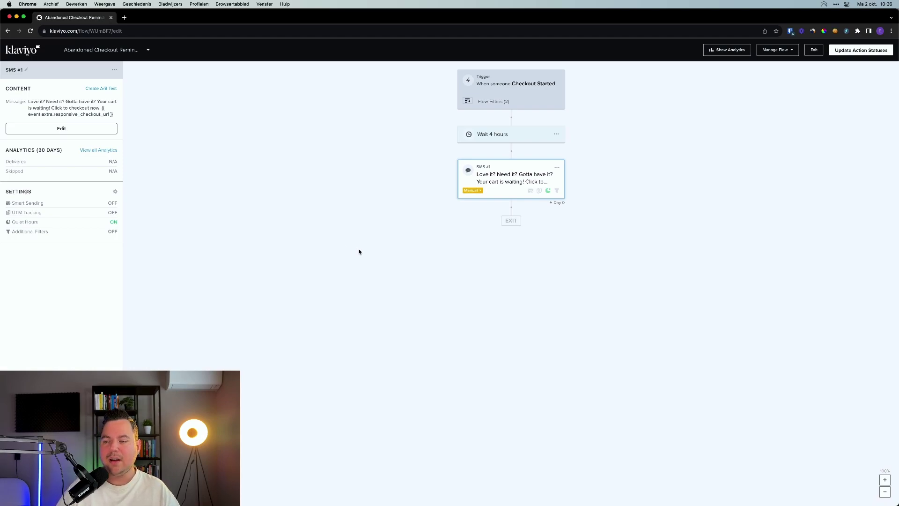
# Exit the flow builder to the Flows list.
pyautogui.click(814, 50)
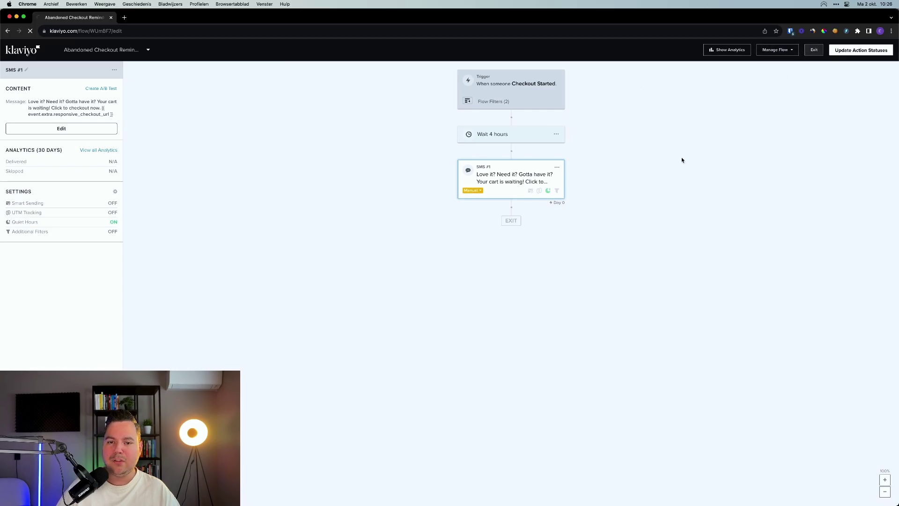